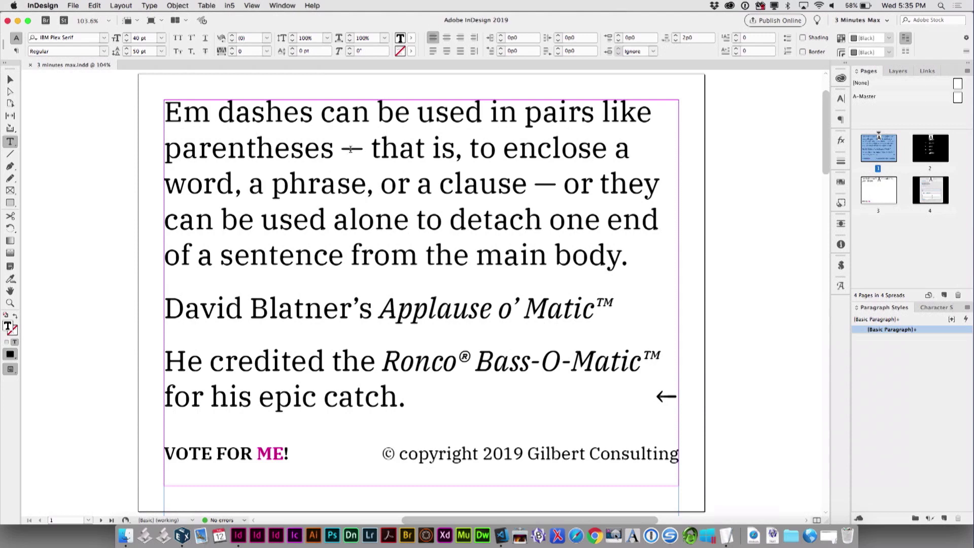
Step: Type a double hyphen before "that", then delete it again
left_click(372, 148)
type("--")
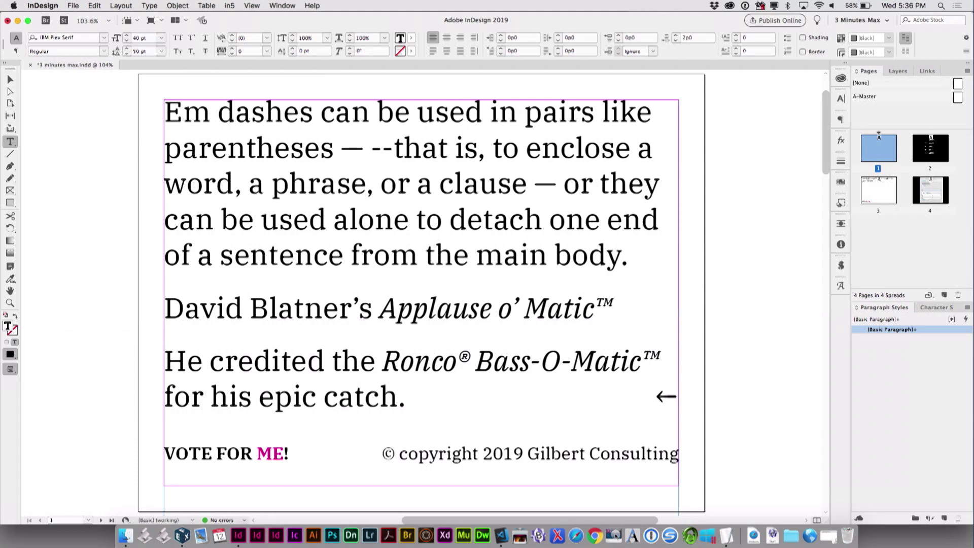
key("BackSpace")
key("BackSpace")
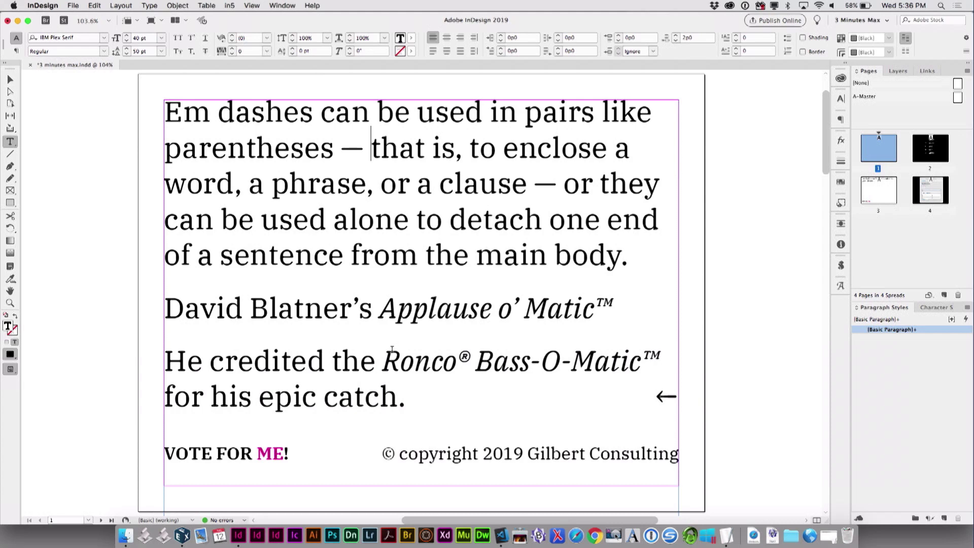
Step: Select the Ronco® Bass-O-Matic™ name and the copyright footer line, then open Autocorrect preferences
left_click_drag(384, 361, 652, 362)
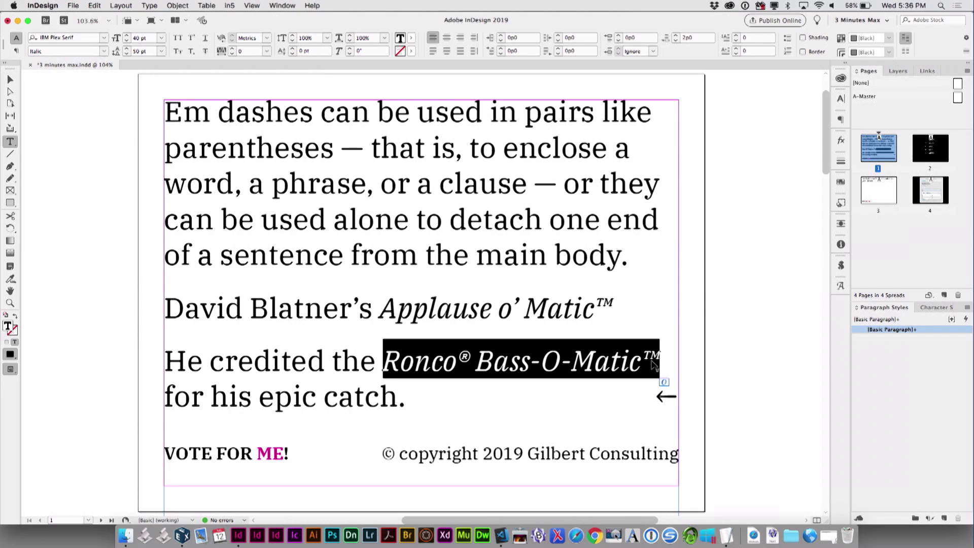
left_click_drag(382, 453, 682, 462)
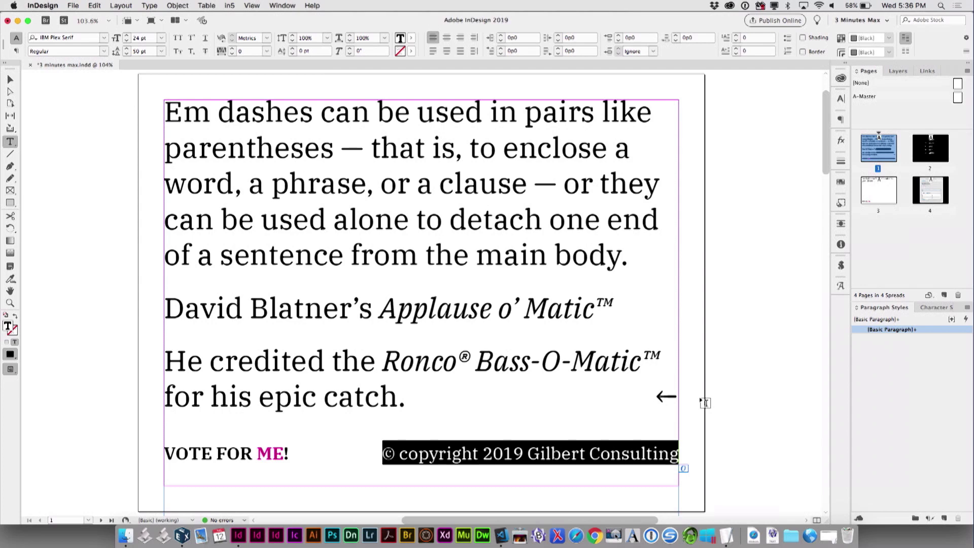
key("super+k")
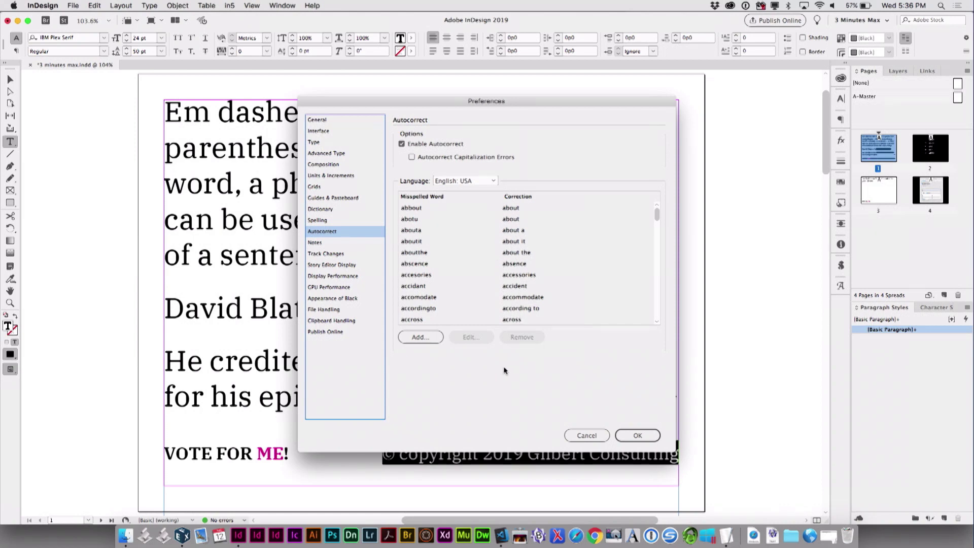
Step: Add a placeholder autocorrect pair, misspelled "z" corrected to "zz", and close Preferences
left_click(421, 337)
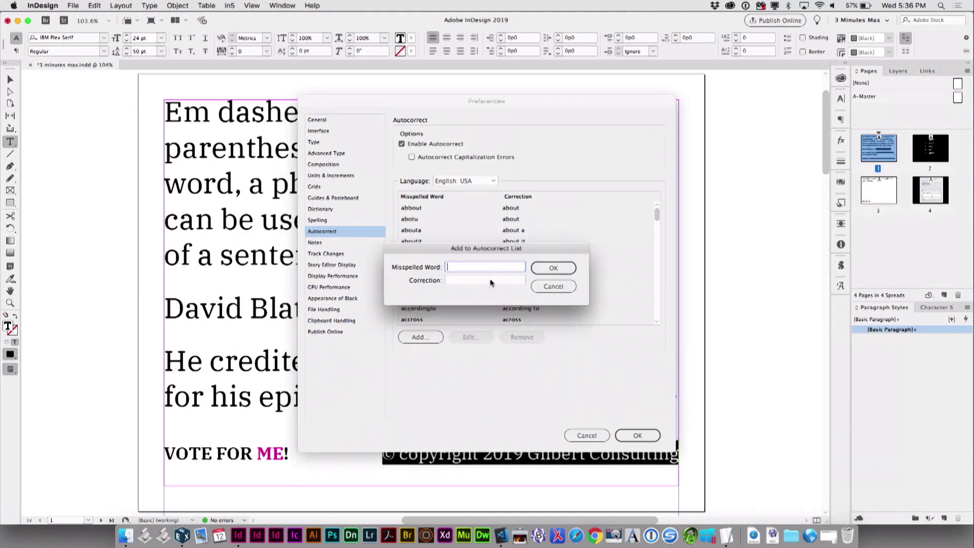
type("zz")
left_click(485, 280)
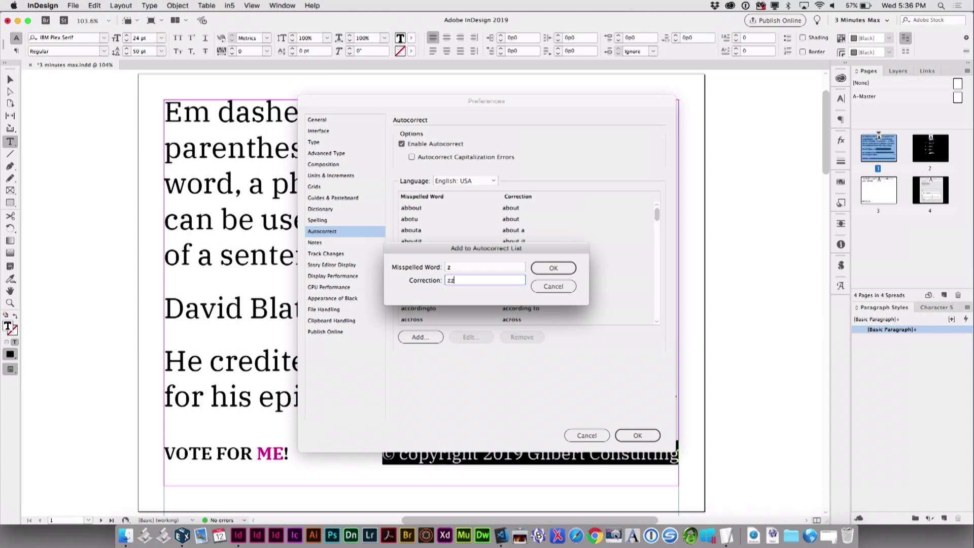
left_click(539, 269)
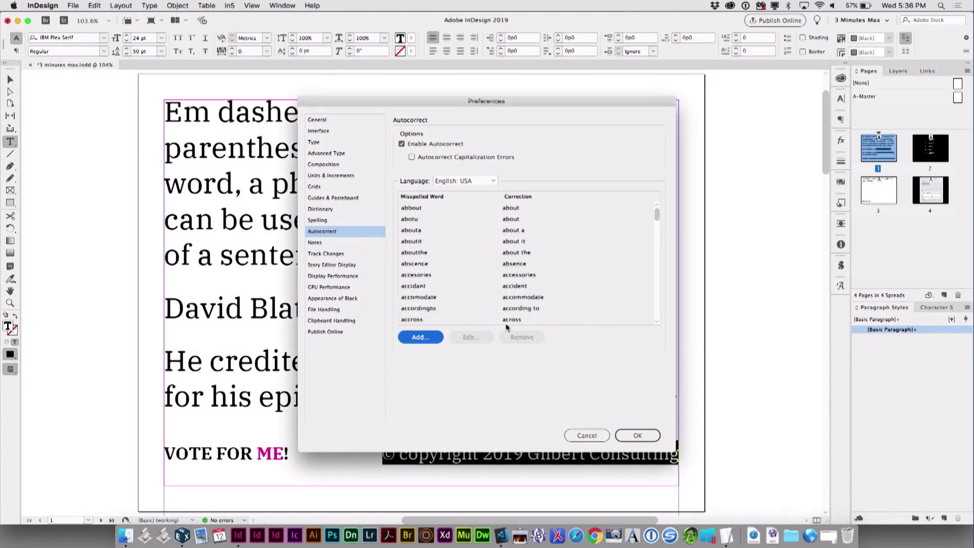
left_click(638, 435)
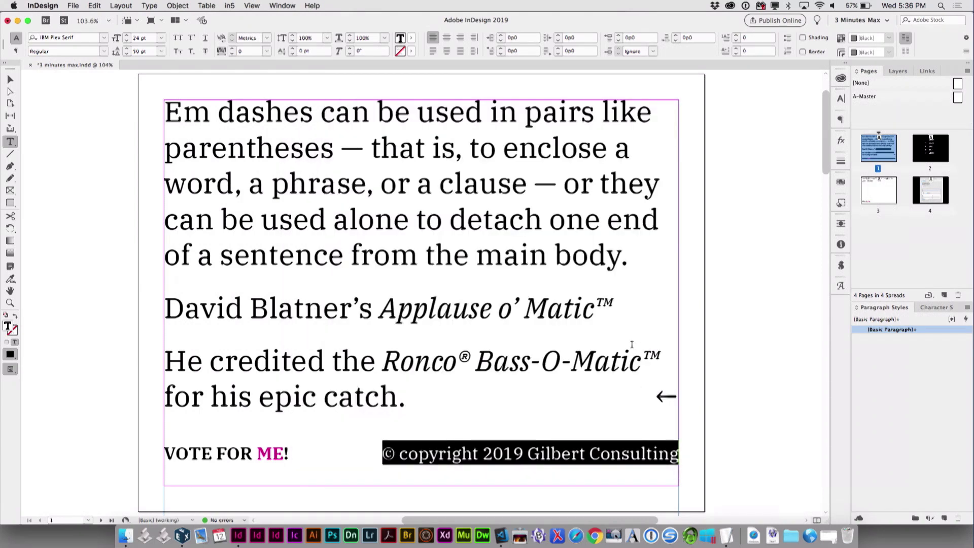
Step: In the Info panel, read the Unicode values of the em dash, ™ and ® (0xAE)
left_click(841, 244)
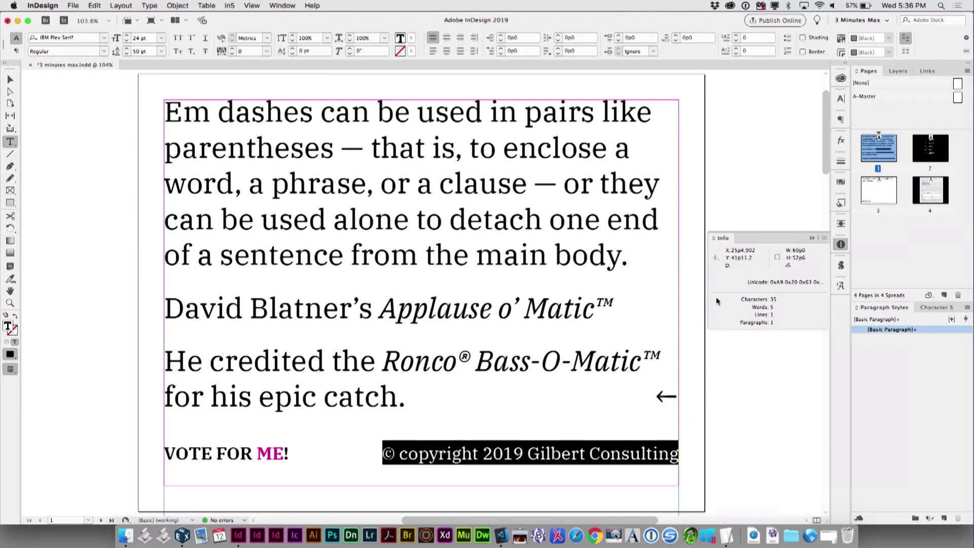
left_click_drag(341, 150, 365, 152)
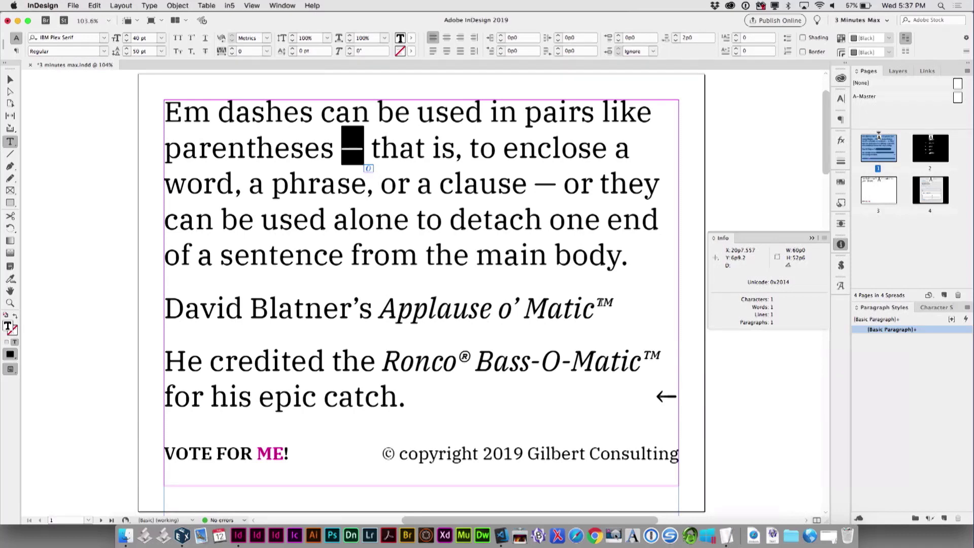
double_click(601, 305)
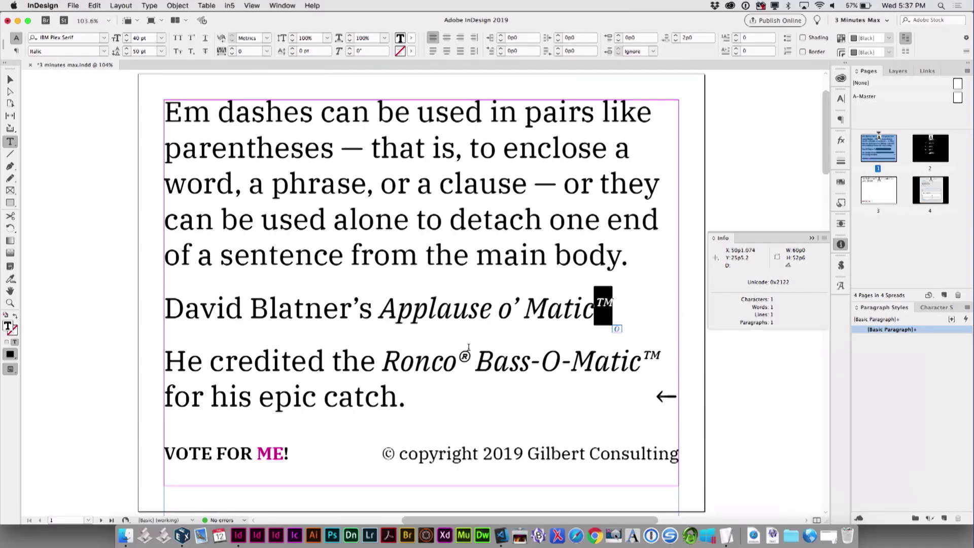
left_click(454, 356)
key("shift+Right")
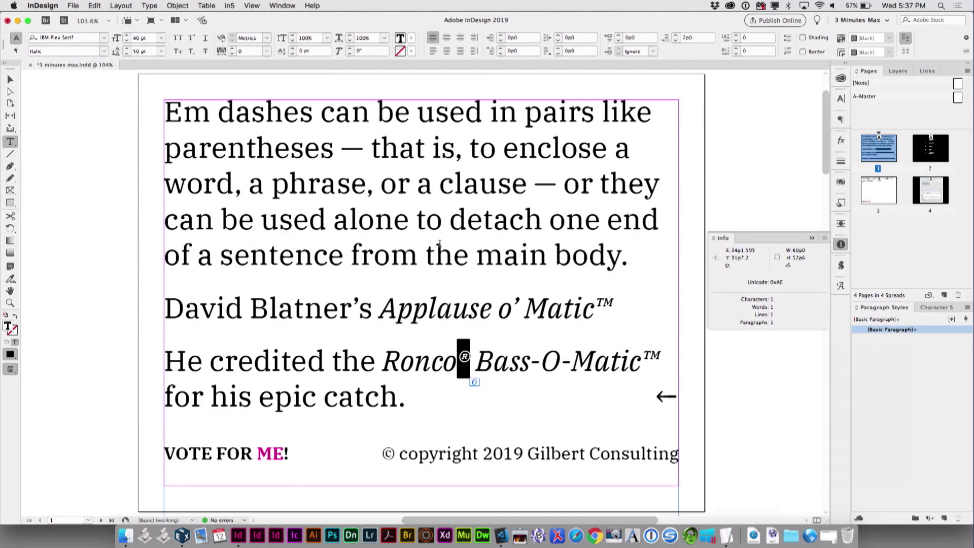
left_click(812, 238)
Step: Reveal the User scripts folder from the Scripts panel in Finder
left_click(841, 265)
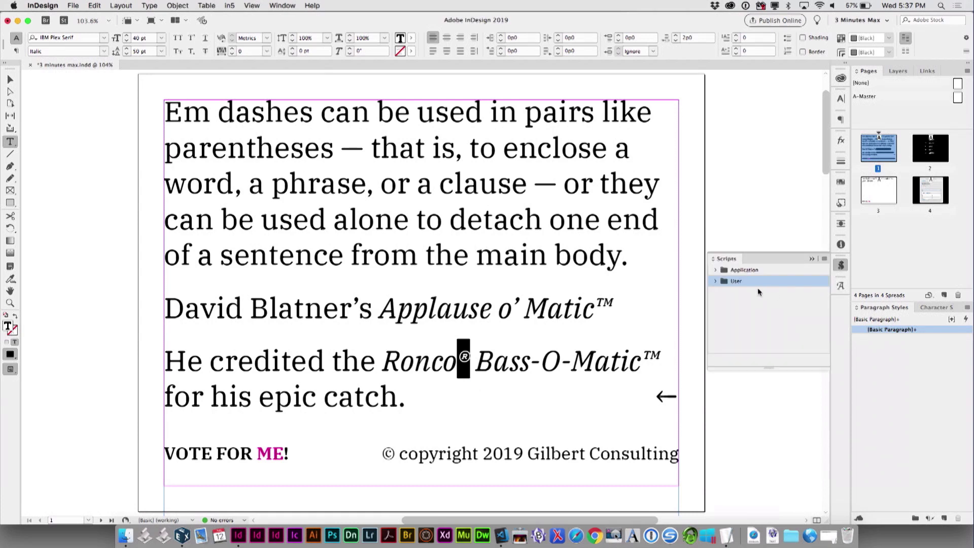
right_click(737, 285)
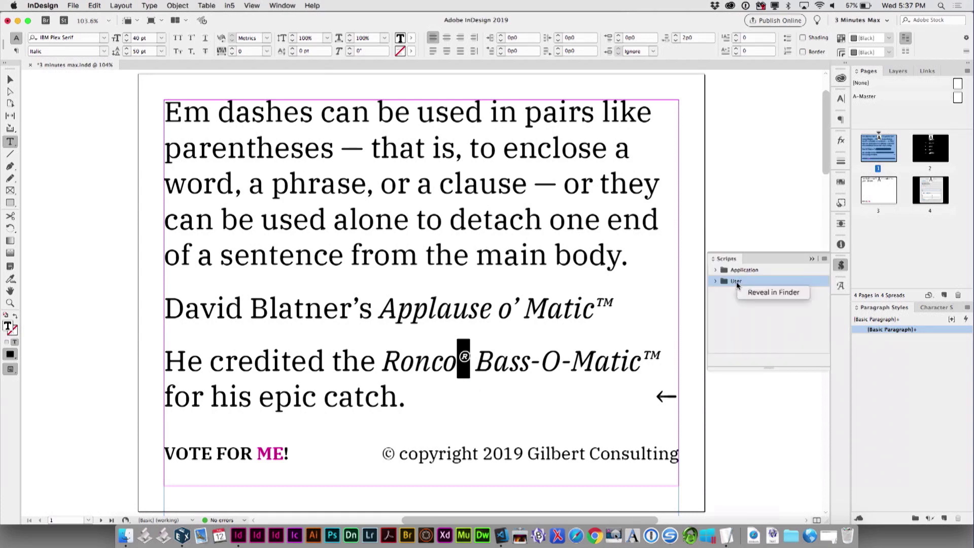
left_click(759, 295)
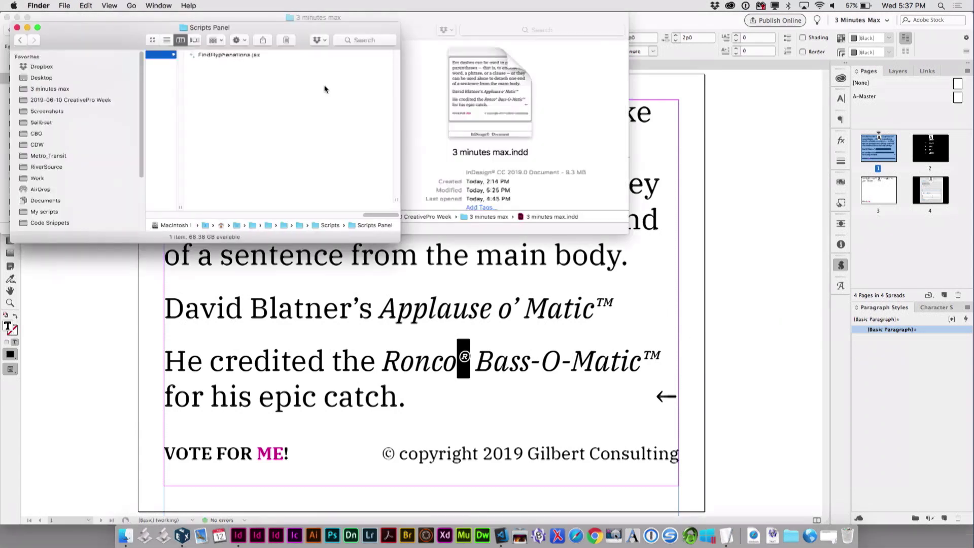
Step: Go to the Autocorrect preferences folder and open English USA.xml in Visual Studio Code
left_click_drag(402, 240, 857, 390)
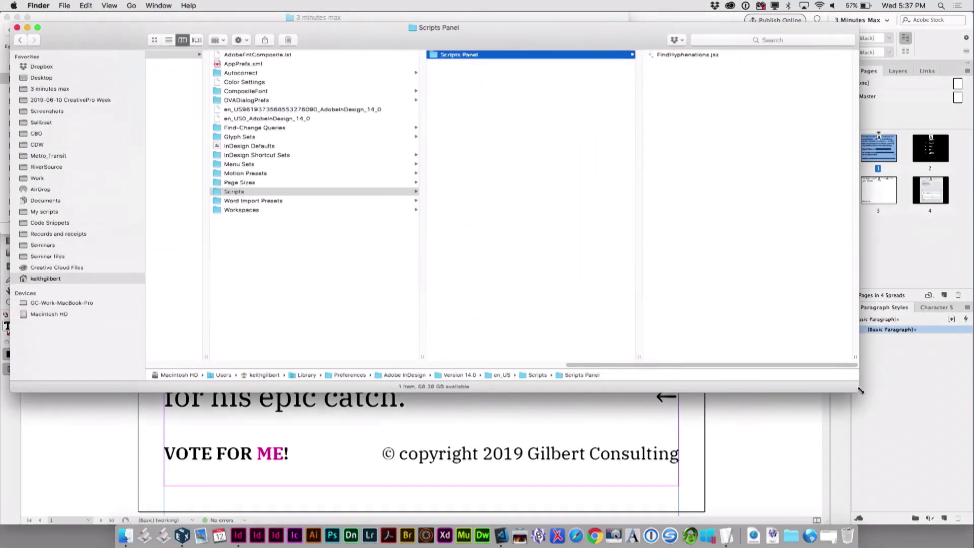
left_click(232, 74)
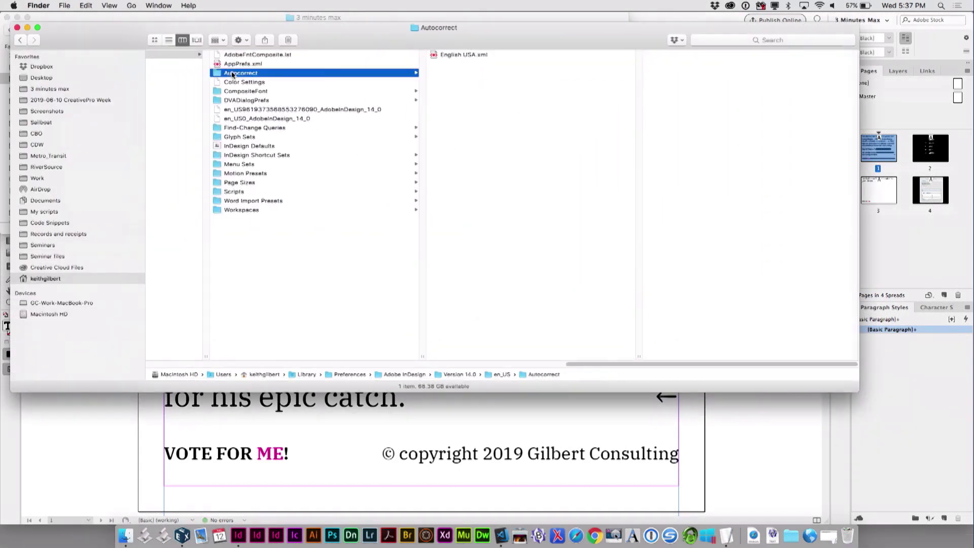
left_click(469, 55)
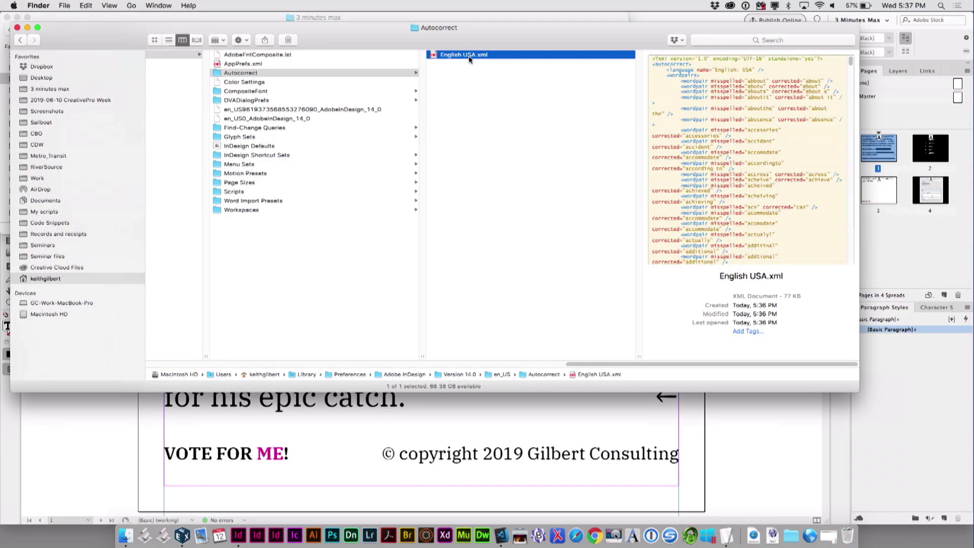
left_click_drag(469, 57, 502, 535)
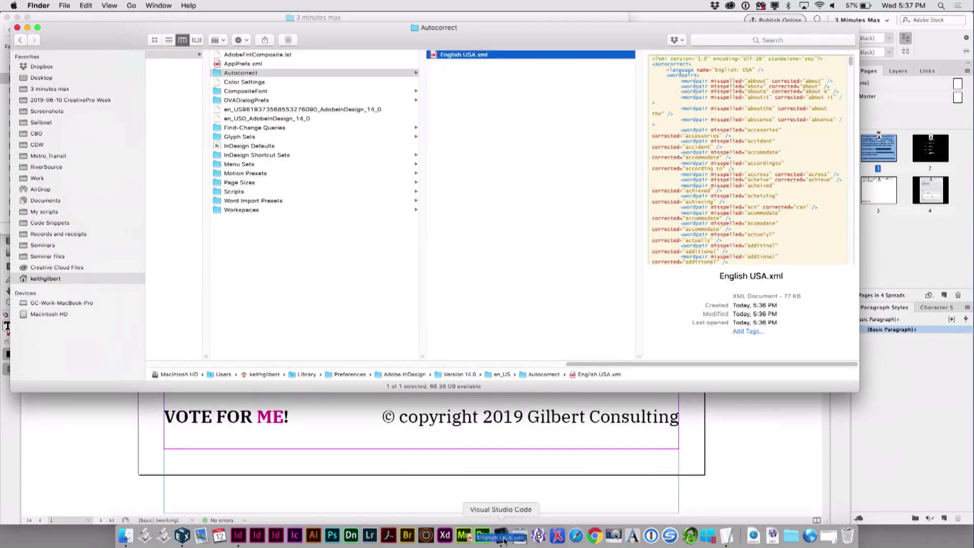
Step: Delete the placeholder z/zz wordpair line in English USA.xml and leave an empty line 678
scroll(347, 371, "down", 20)
scroll(346, 371, "down", 20)
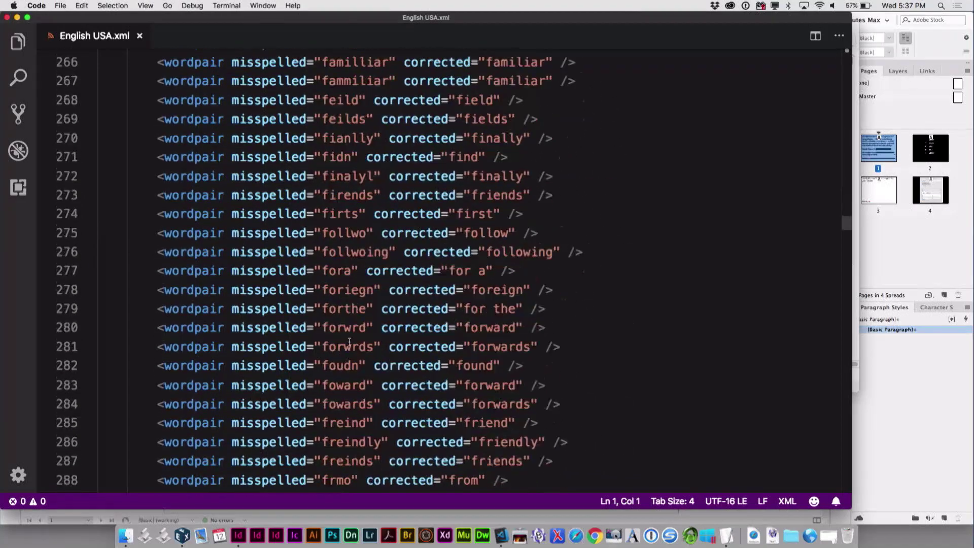
scroll(325, 373, "down", 20)
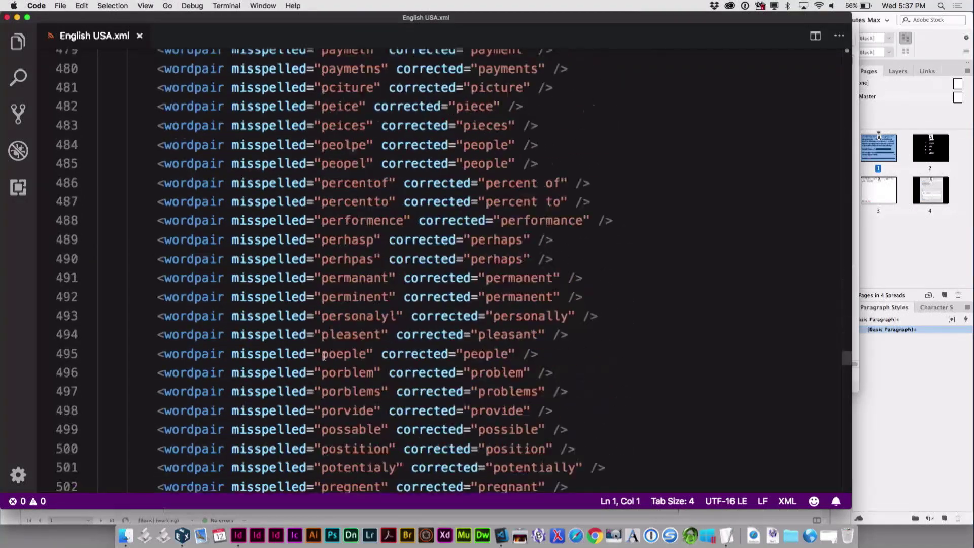
scroll(326, 355, "down", 20)
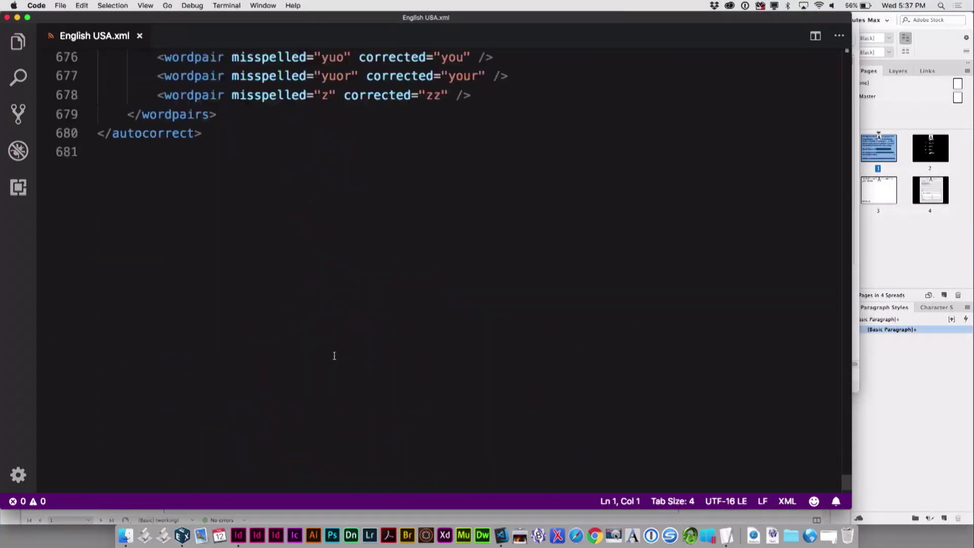
scroll(332, 354, "up", 3)
triple_click(334, 205)
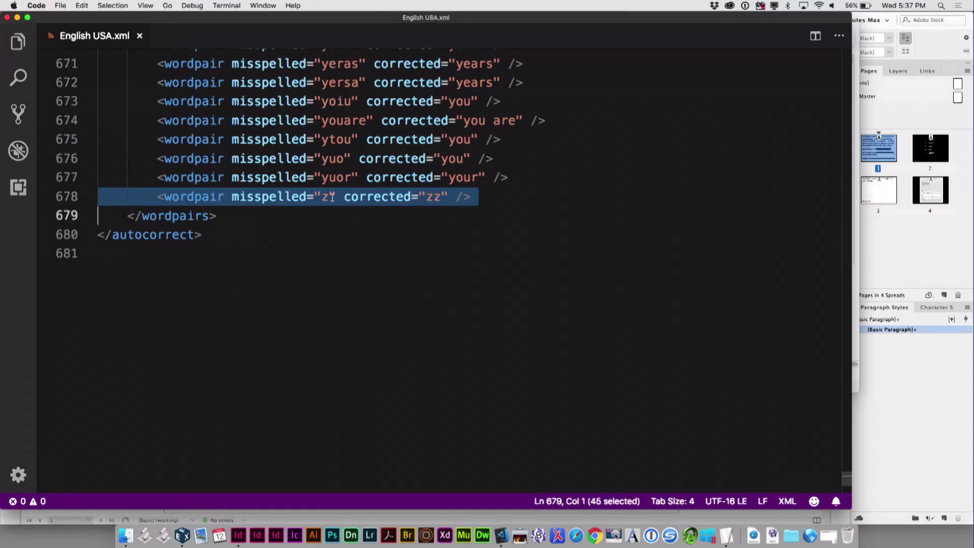
key("BackSpace")
key("Return")
key("Return")
key("Return")
key("Return")
key("Return")
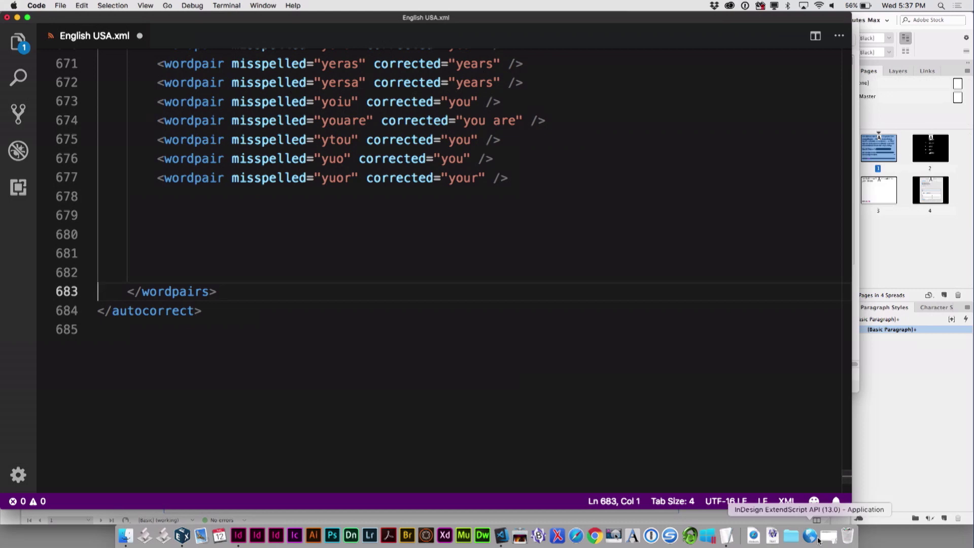
Step: Copy the four new wordpair lines from the TextEdit notes and return to empty line 678
left_click(831, 536)
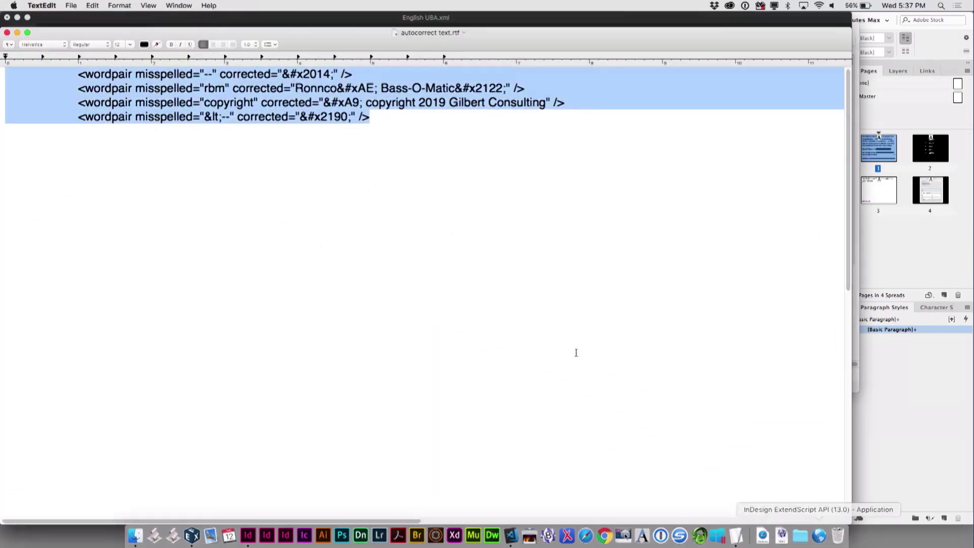
key("super+c")
key("super+Tab")
left_click(102, 191)
Step: Paste and check the em dash, rbm, copyright and arrow wordpairs, then save and close English USA.xml
key("super+v")
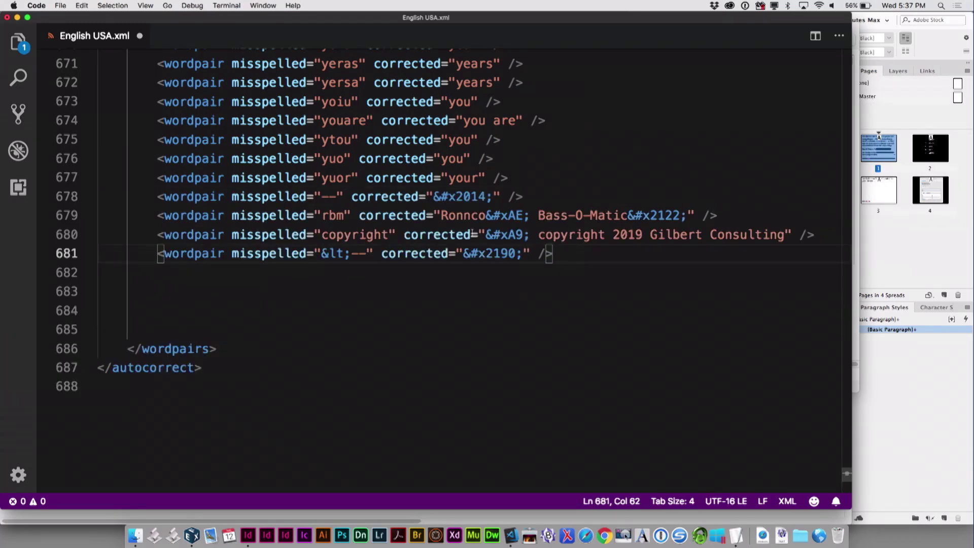
left_click_drag(238, 197, 357, 251)
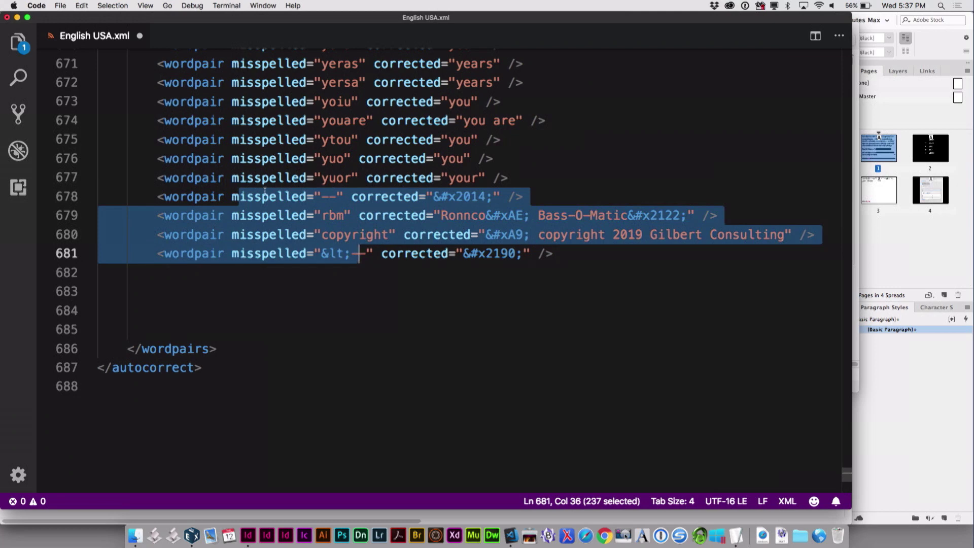
left_click(330, 198)
double_click(331, 197)
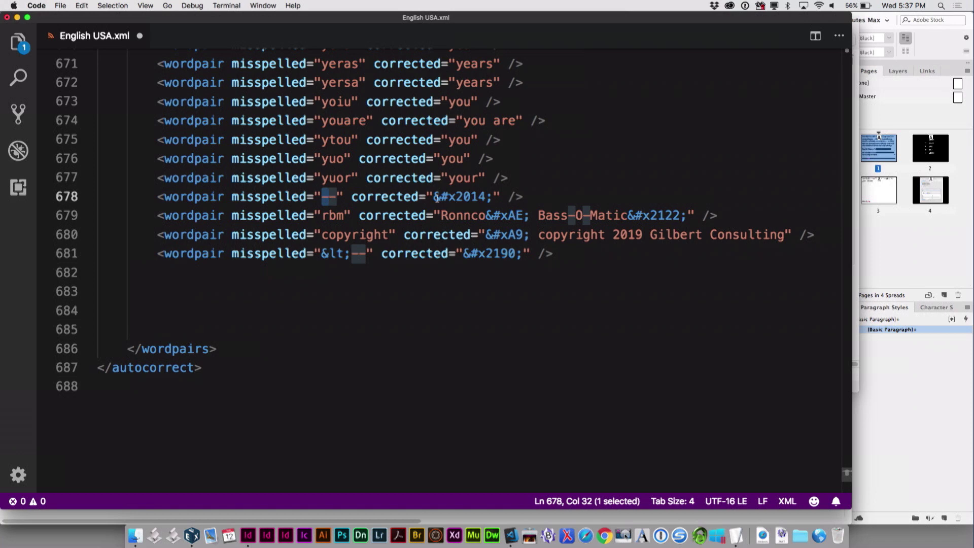
left_click_drag(434, 197, 491, 198)
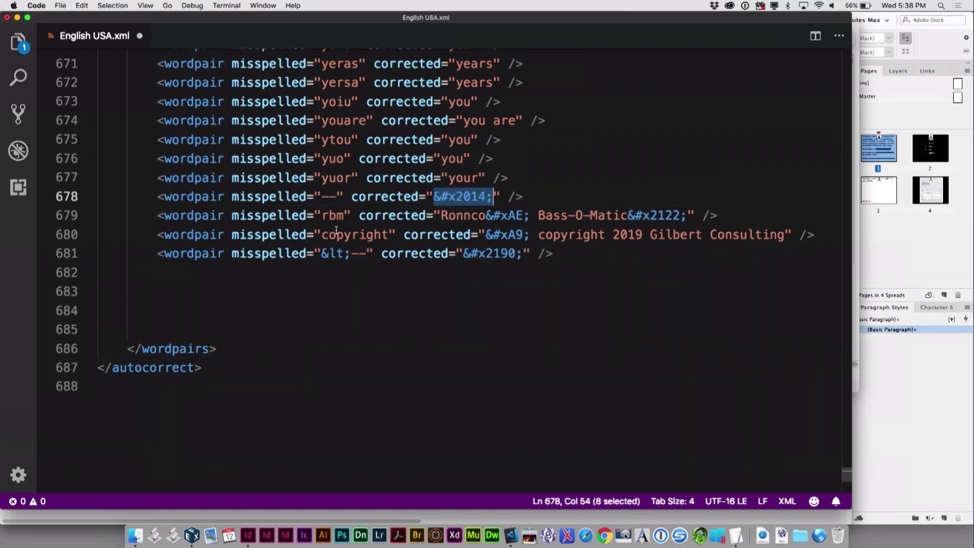
left_click_drag(322, 234, 390, 234)
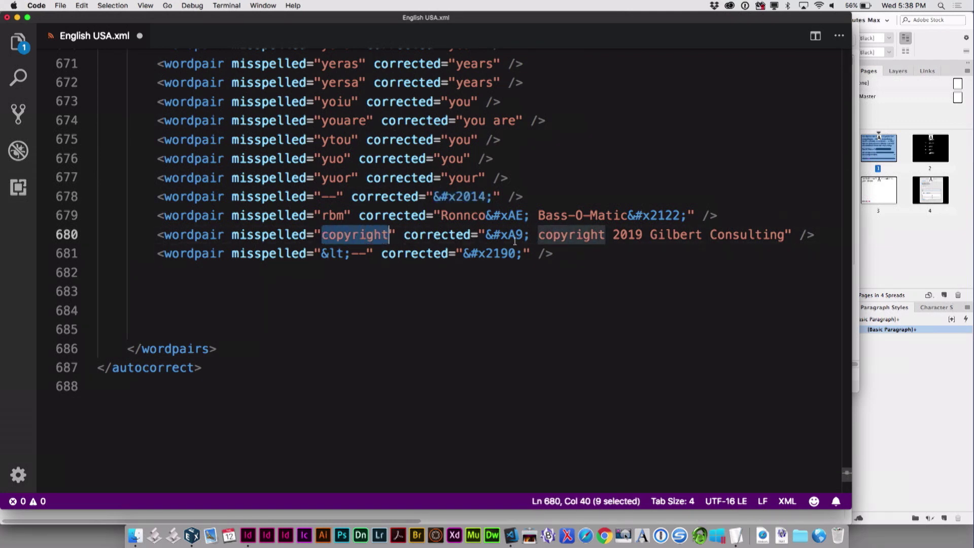
left_click_drag(486, 235, 769, 236)
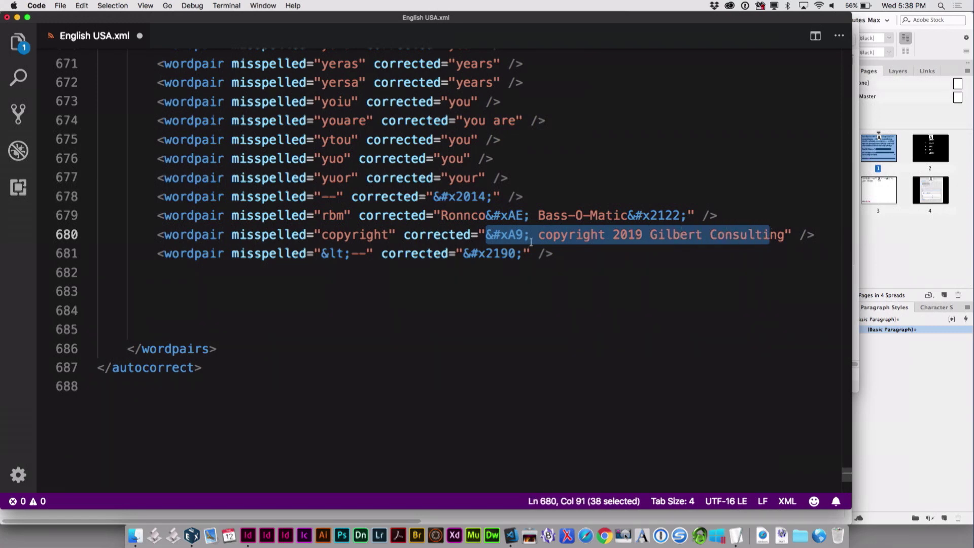
key("super+w")
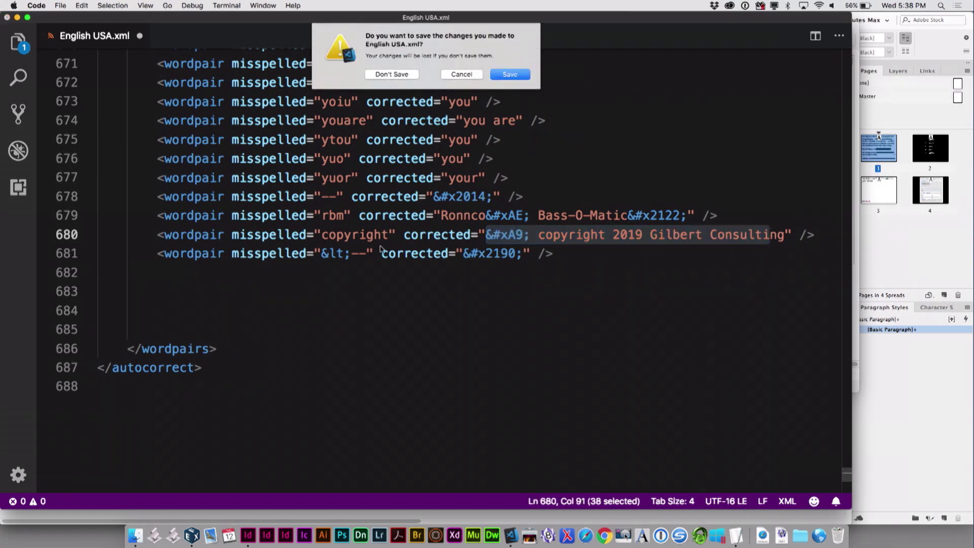
left_click(508, 75)
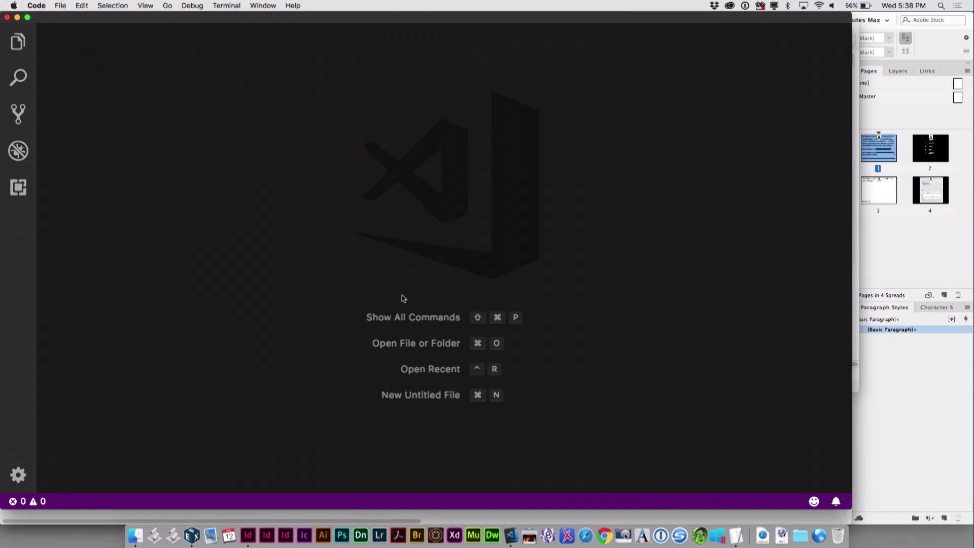
Step: Quit InDesign without saving the document, then relaunch it from the Dock
key("super+Tab")
key("super+Tab")
key("super+Tab")
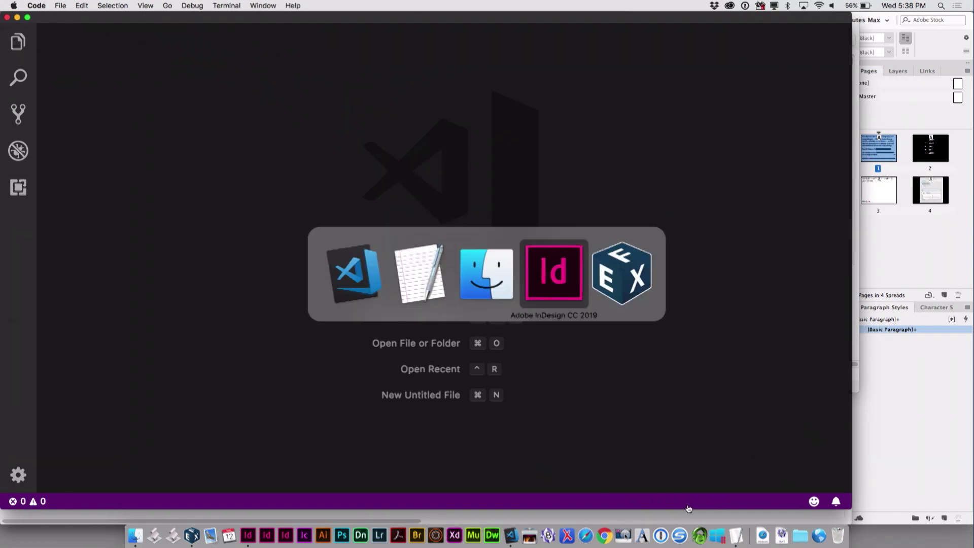
key("super+w")
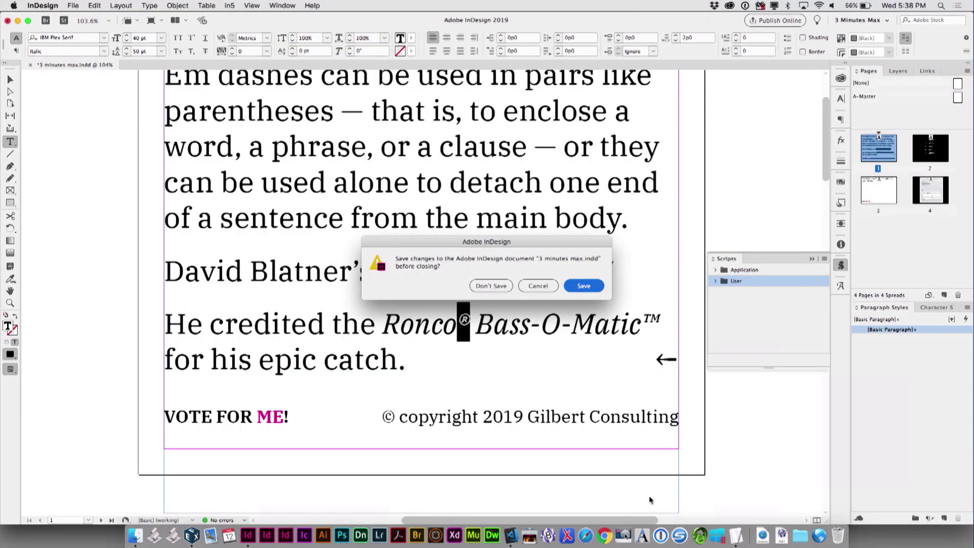
left_click(491, 286)
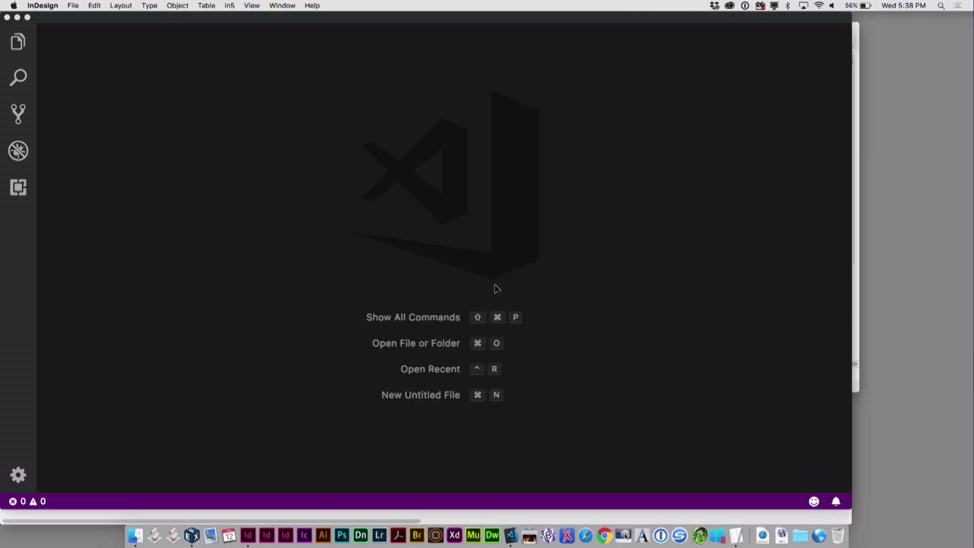
left_click(494, 286)
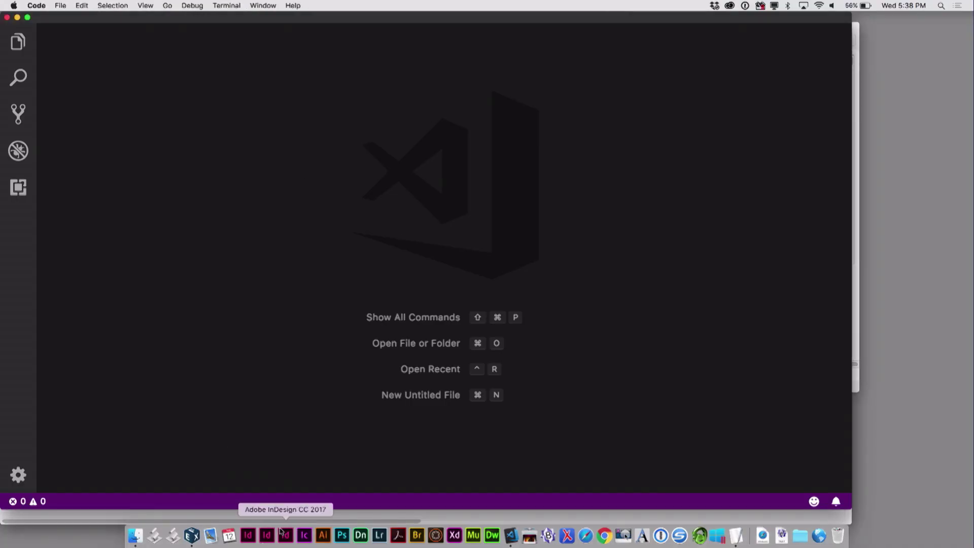
left_click(249, 536)
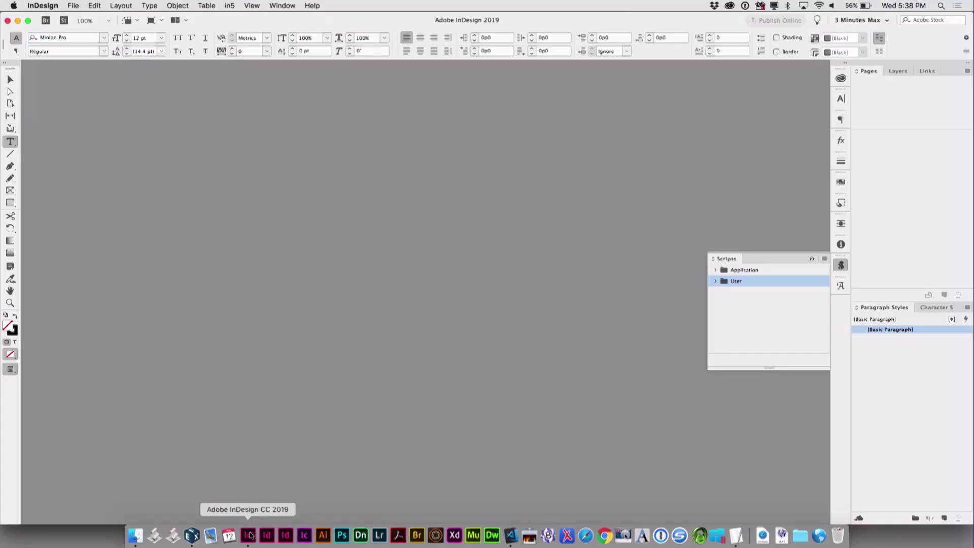
Step: Reopen 3 minutes max.indd from the recent files list
left_click(74, 7)
mouse_move(83, 47)
left_click(248, 50)
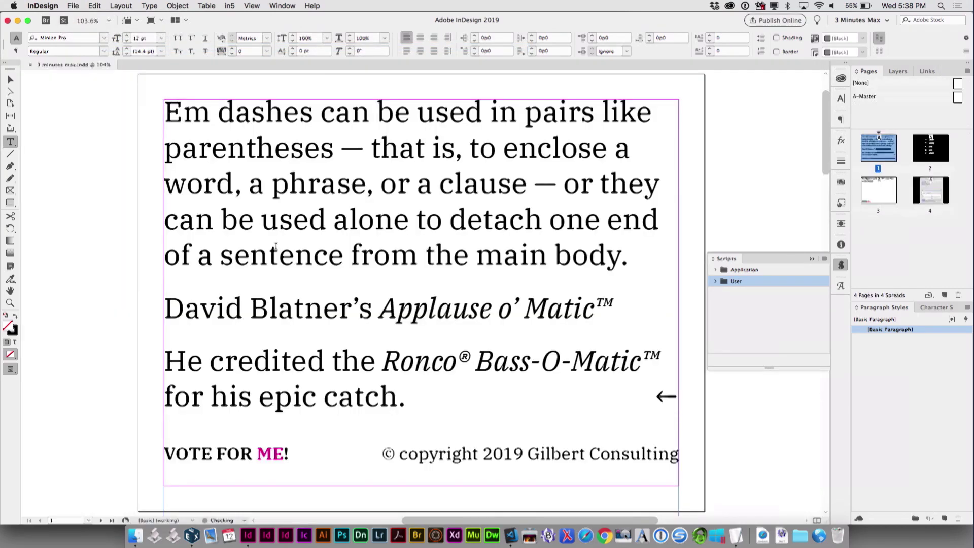
Step: Toggle Enable Autocorrect off and on to reload the list, then go to page 3
key("super+k")
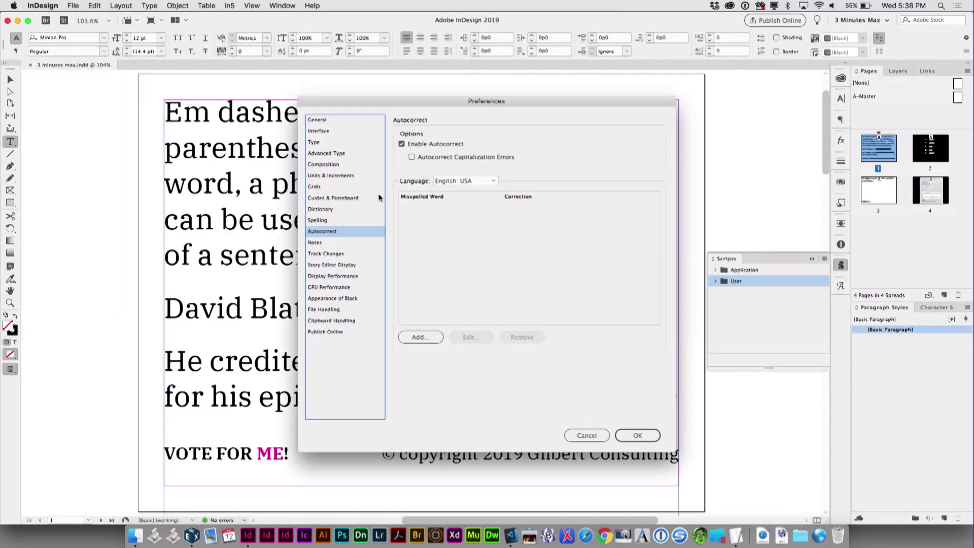
left_click(416, 146)
left_click(416, 146)
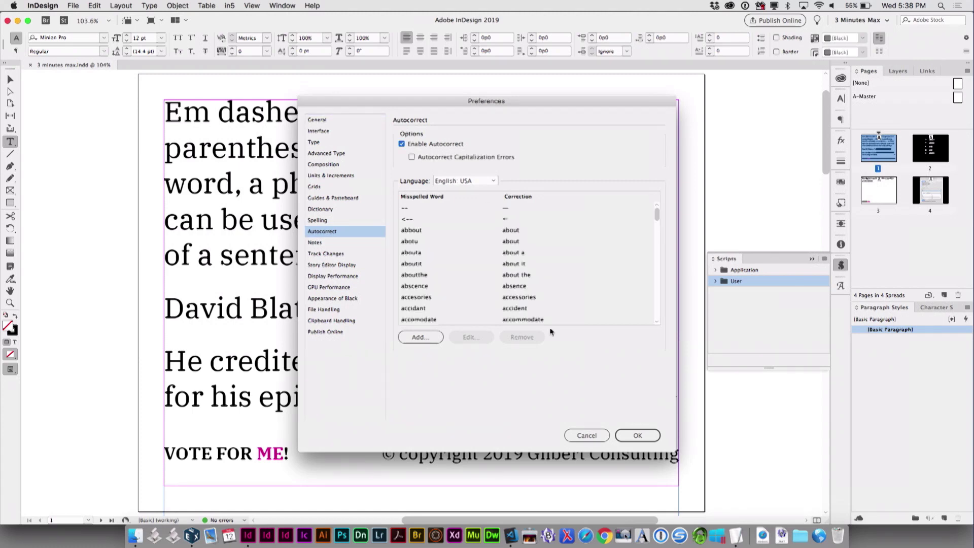
left_click(627, 434)
double_click(874, 191)
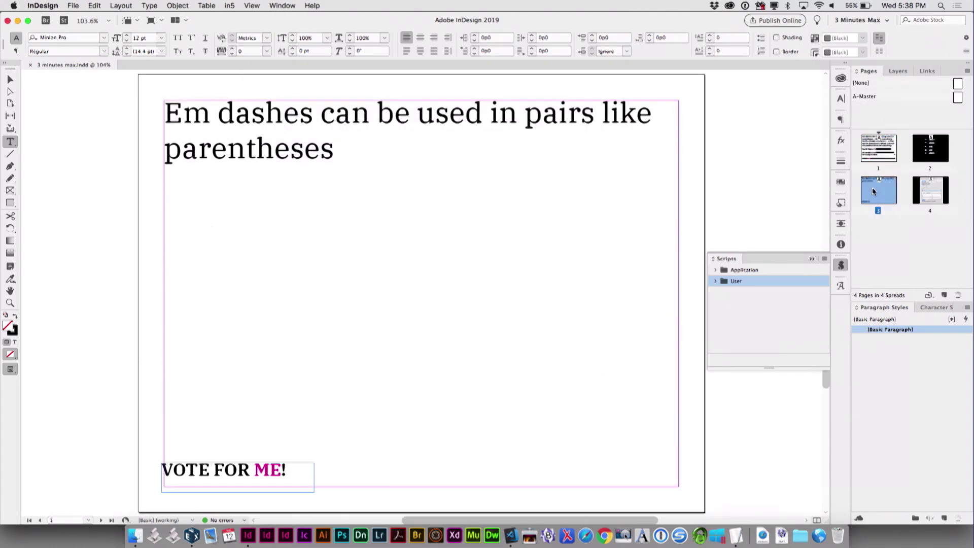
Step: After "parentheses", type rbm for Ronnco® Bass-O-Matic™, then -- for an em dash
left_click(377, 156)
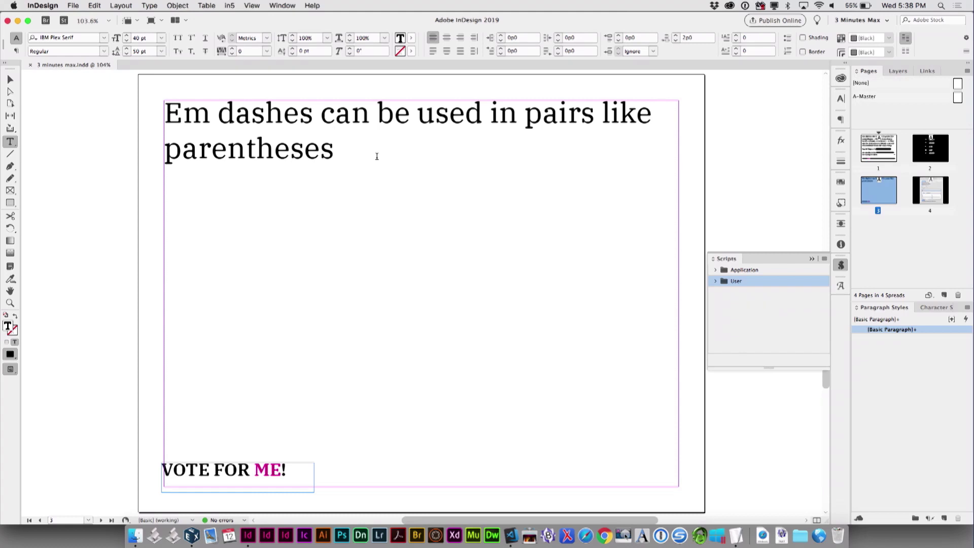
type("rbm")
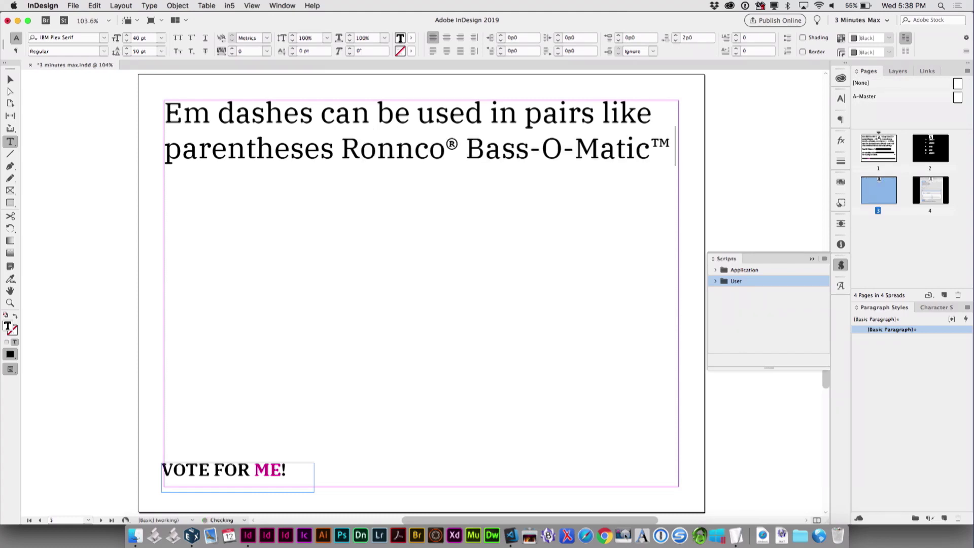
type("--")
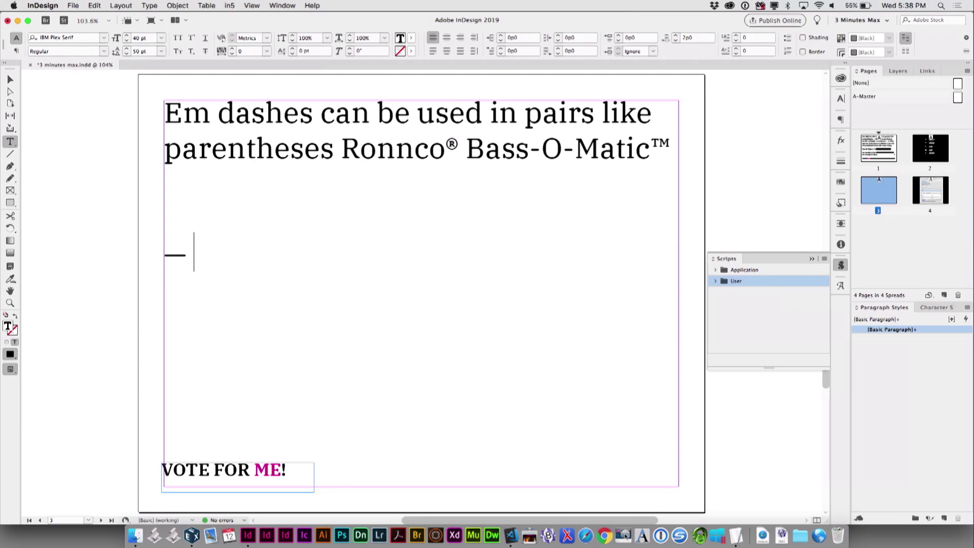